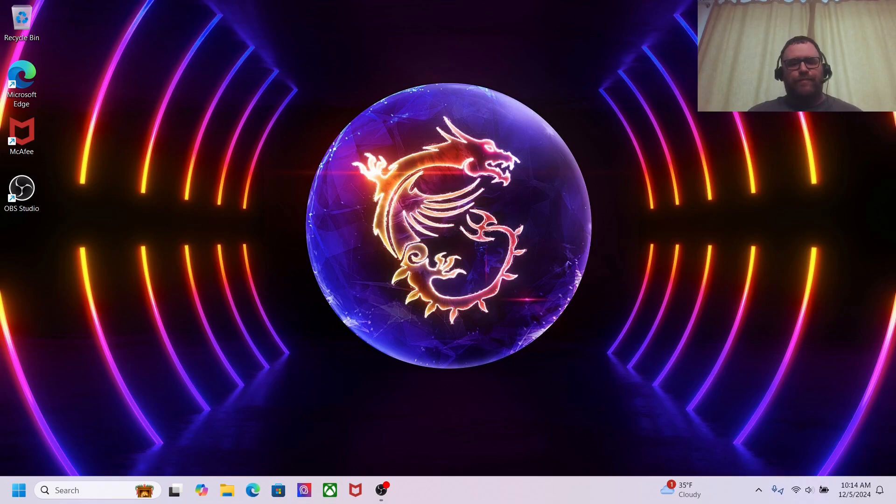
Search Windows for "mic" and open the Microsoft Store app
left_click(99, 492)
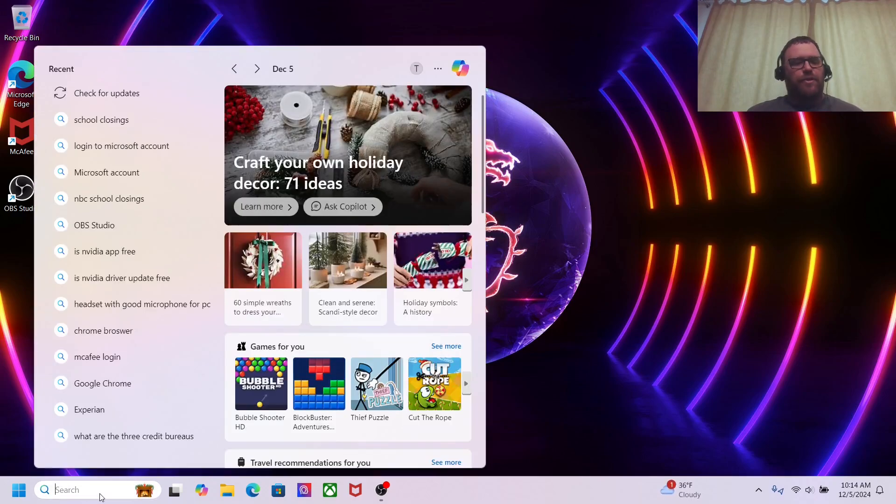
type("microsoft Edge")
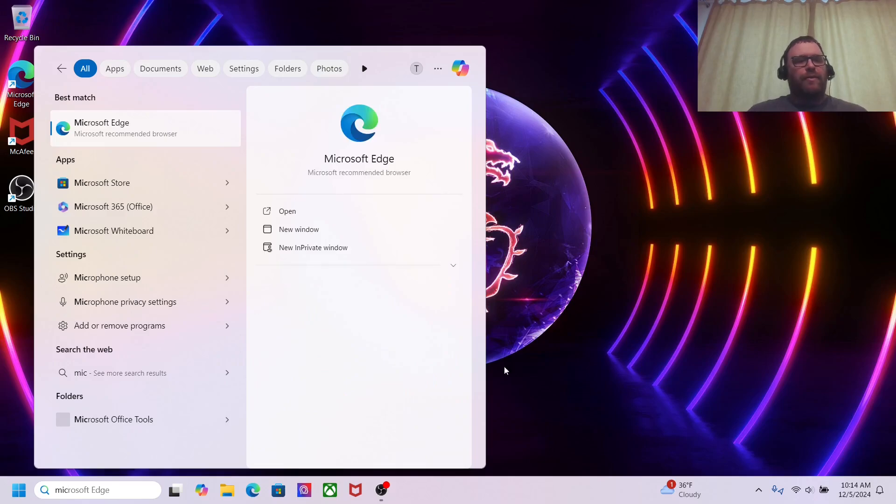
left_click(228, 183)
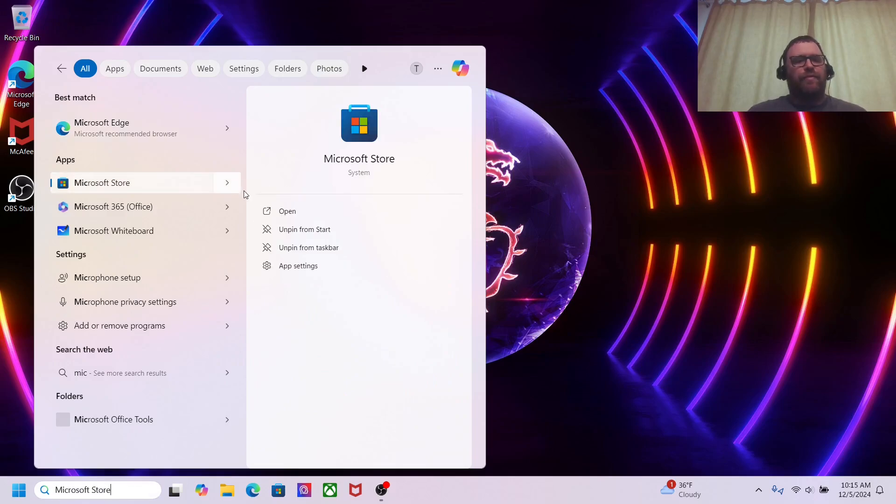
left_click(294, 211)
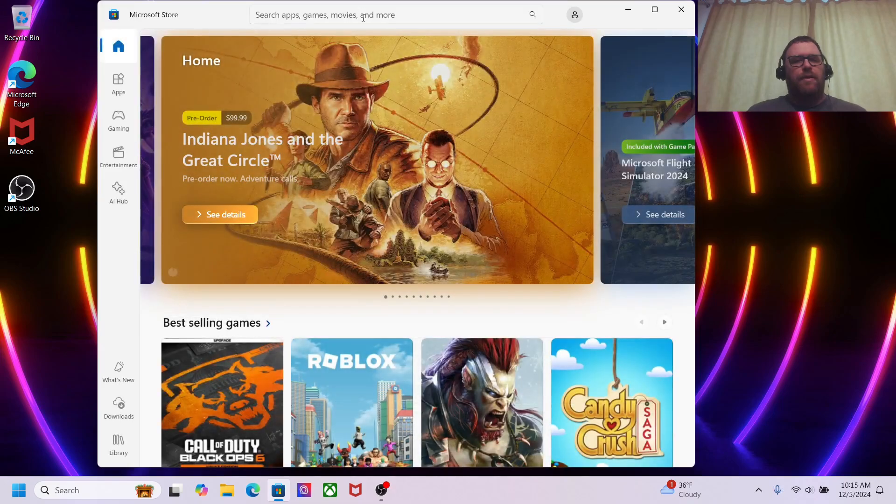
Search the Microsoft Store for "python"
left_click(363, 18)
type("python")
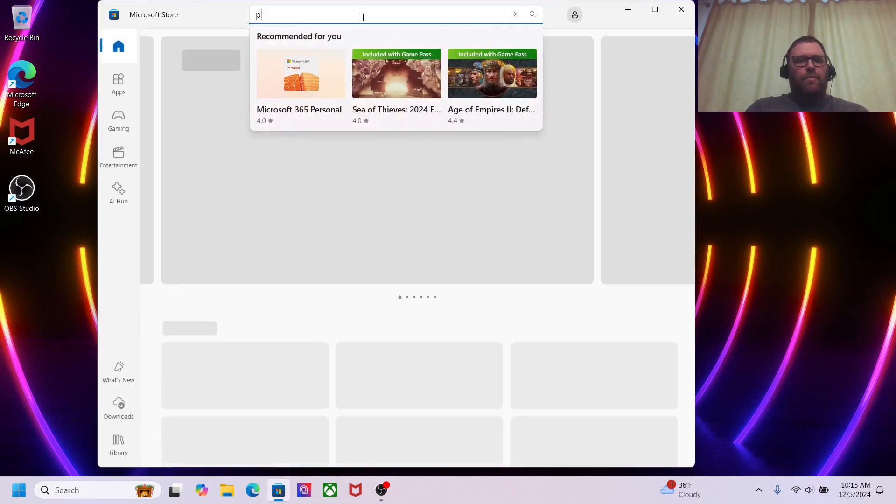
key("Return")
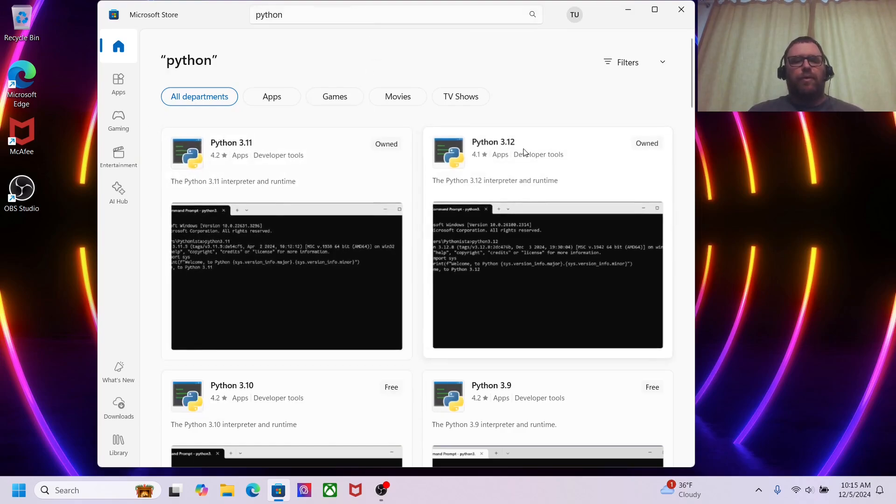
Find Python 3.13 among the store's search results and install it
scroll(510, 160, "down", 3)
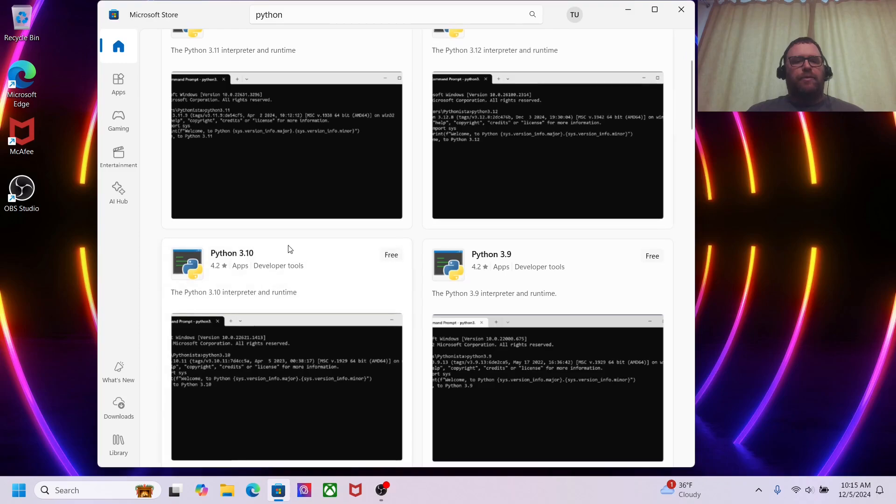
scroll(286, 245, "down", 7)
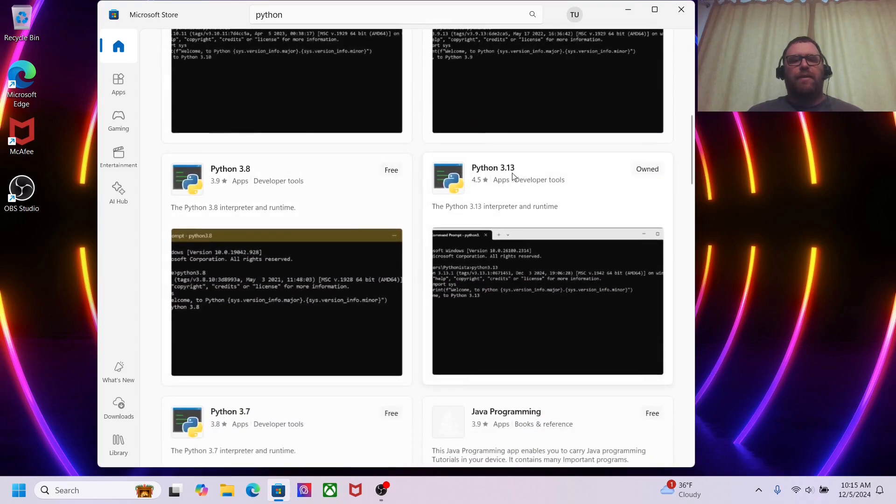
mouse_move(513, 177)
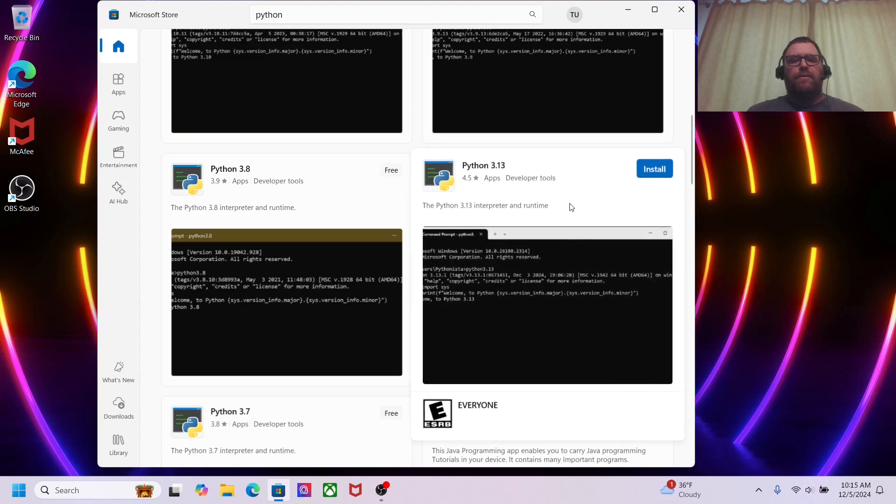
left_click(656, 171)
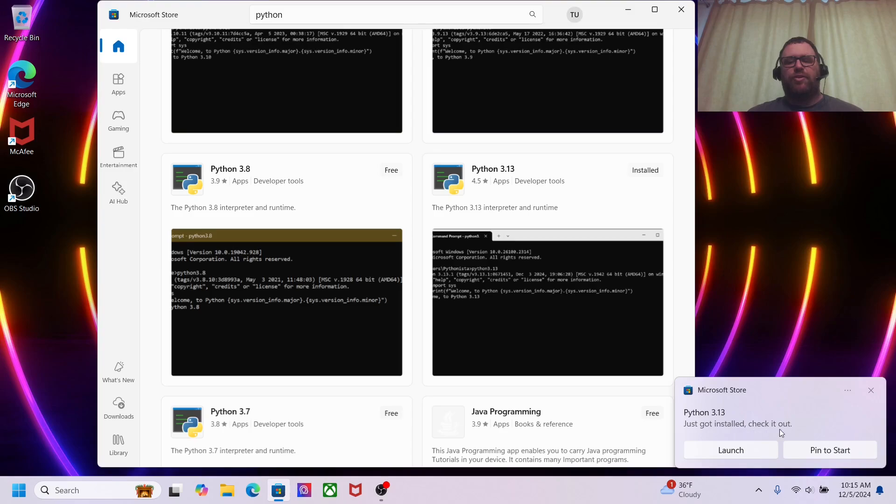
Launch the installed Python 3.13, minimize the store window, and run print("Hello world") in the interpreter
left_click(742, 450)
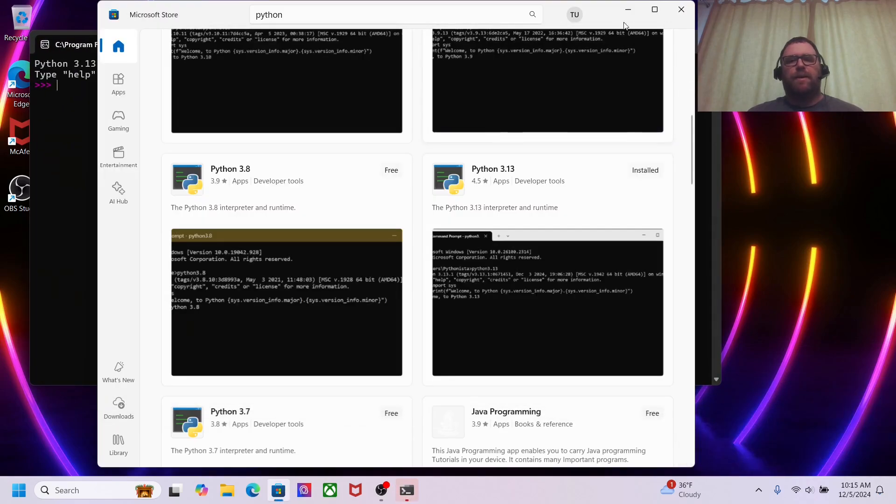
left_click(628, 9)
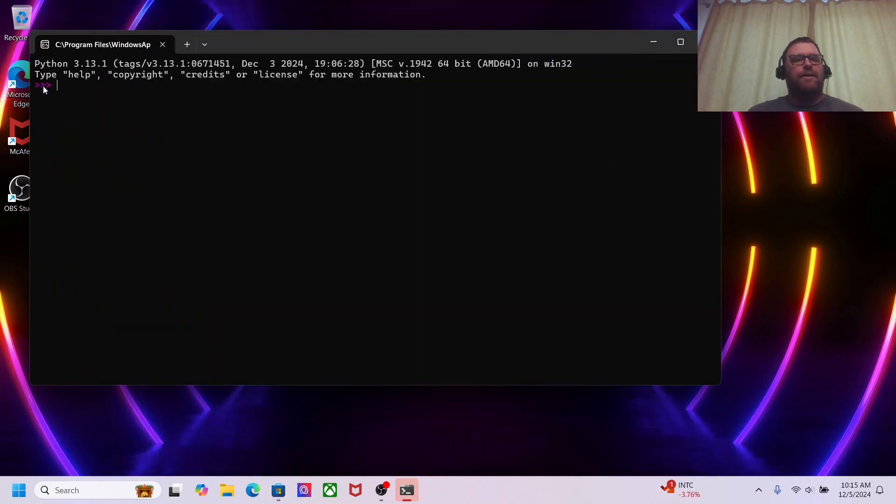
type("pr")
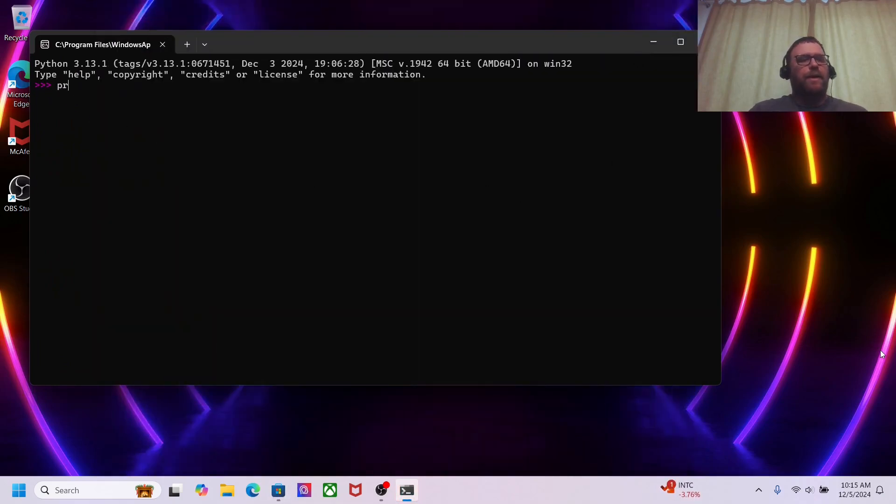
type("int(\"H")
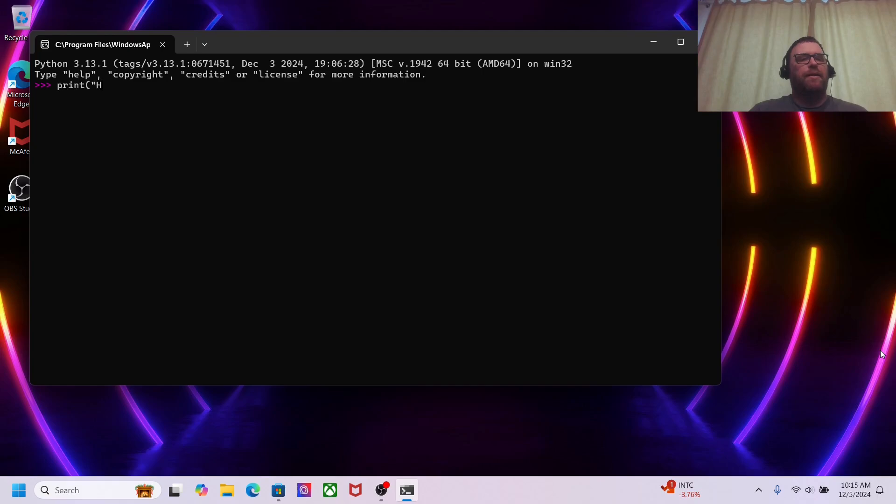
type("ello world")
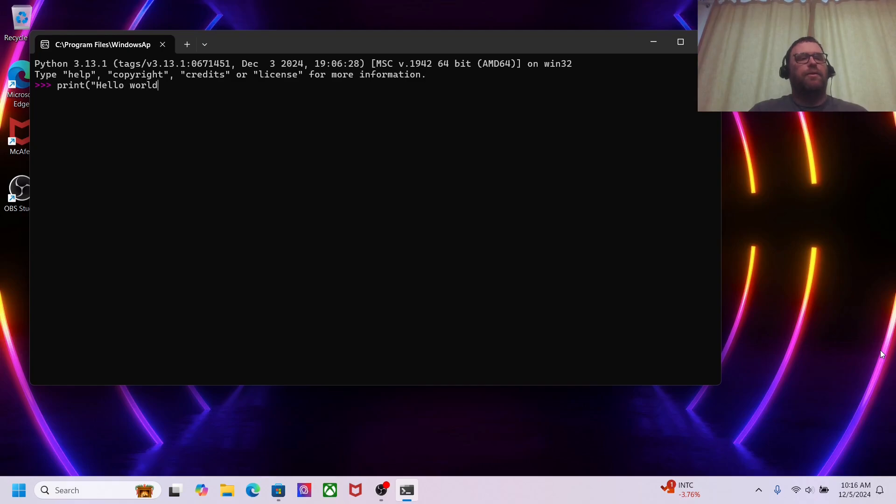
type("\")")
key("Return")
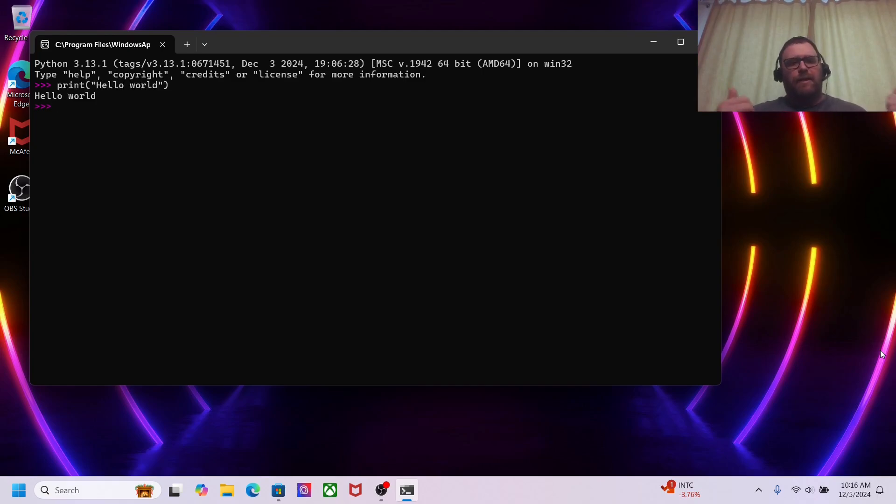
Quit the Python interpreter with exit()
type("e")
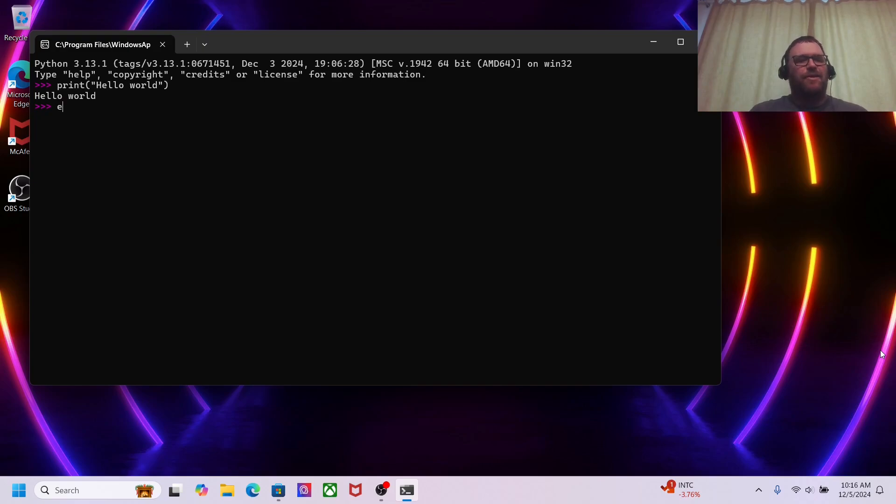
type("xit")
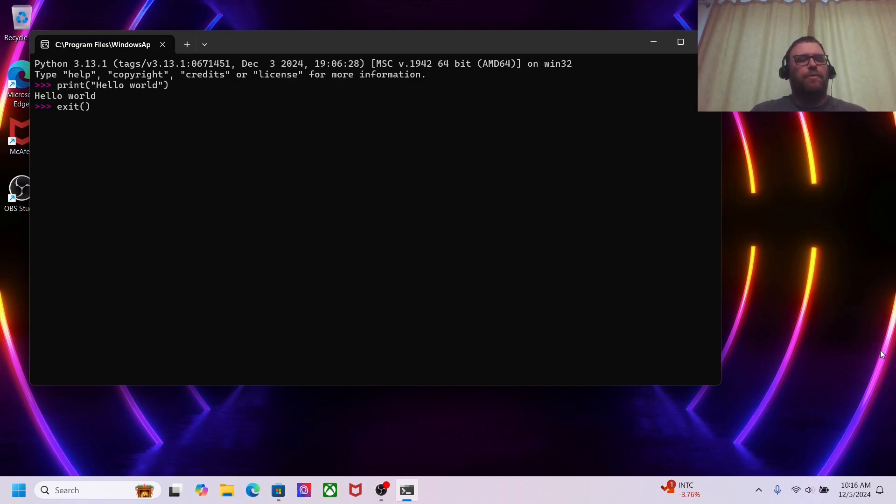
type("()")
key("Return")
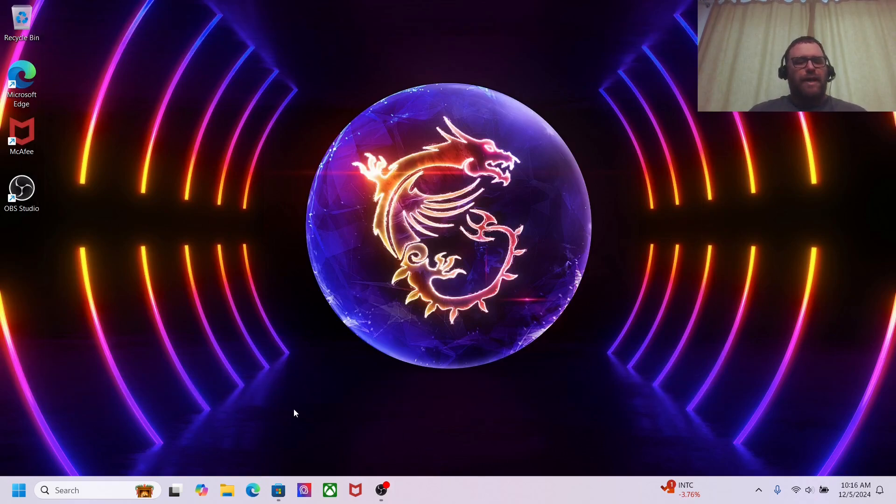
Switch back to the Microsoft Store and replace the search text with "vs code"
left_click(279, 489)
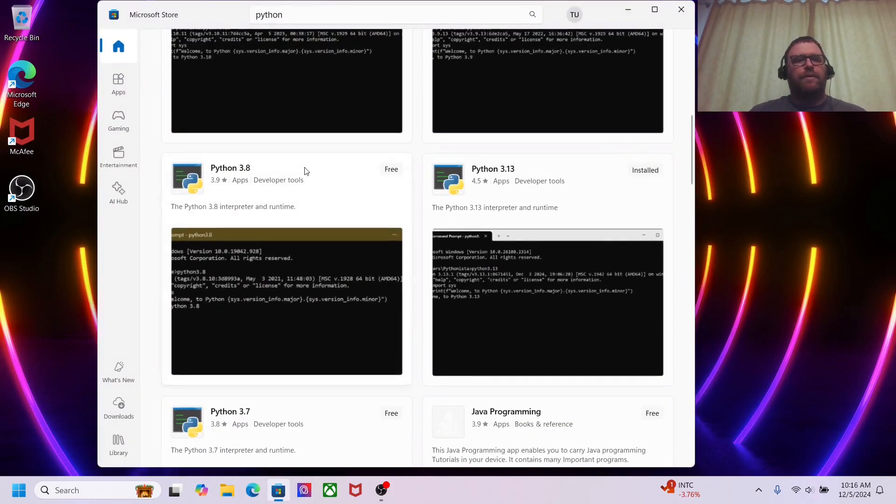
left_click(366, 21)
key("BackSpace")
key("BackSpace")
key("BackSpace")
key("BackSpace")
key("BackSpace")
key("BackSpace")
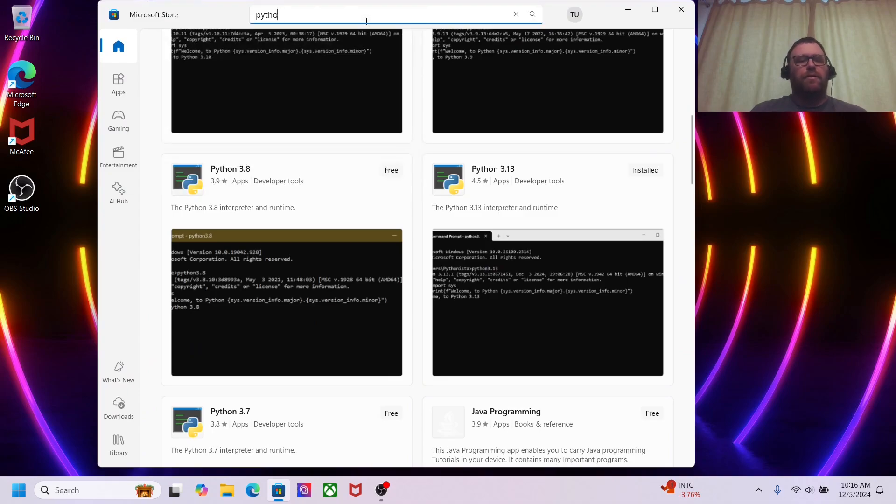
type("vs code")
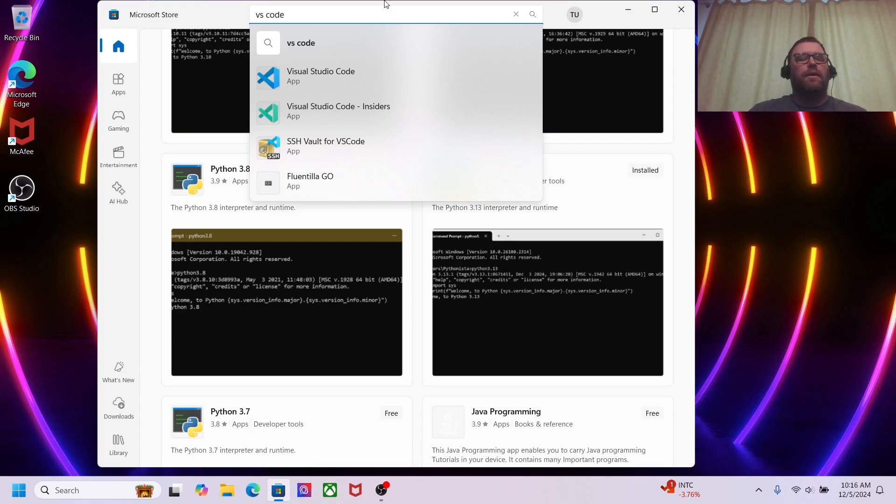
Install Visual Studio Code from its suggested store page and close the Microsoft Store
left_click(320, 82)
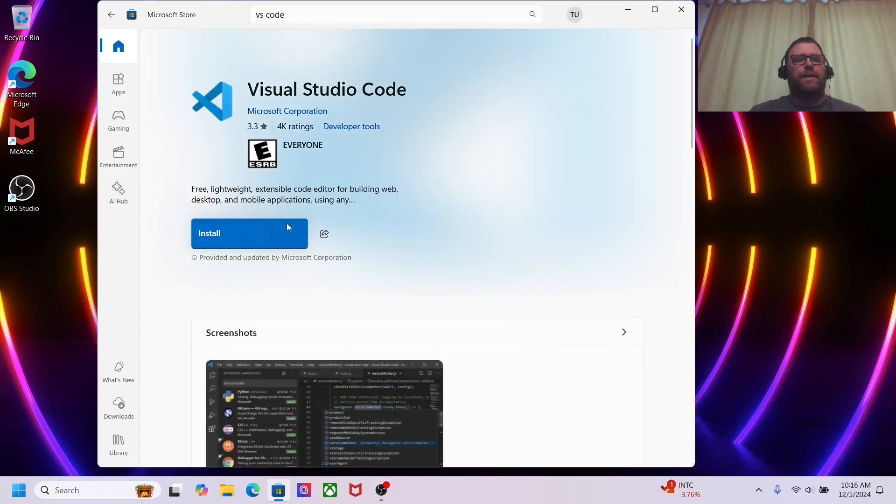
left_click(237, 238)
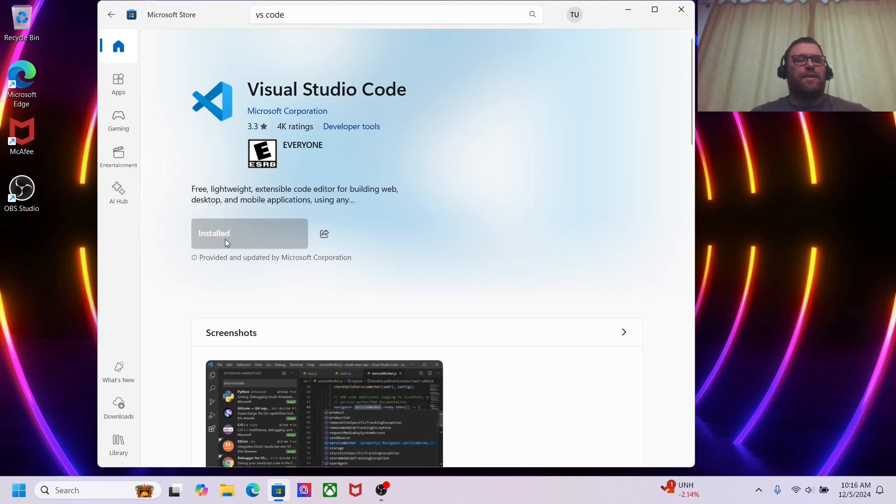
left_click(689, 11)
Find Visual Studio Code through a Windows search for "visual", open it, and pin it to the taskbar
left_click(97, 488)
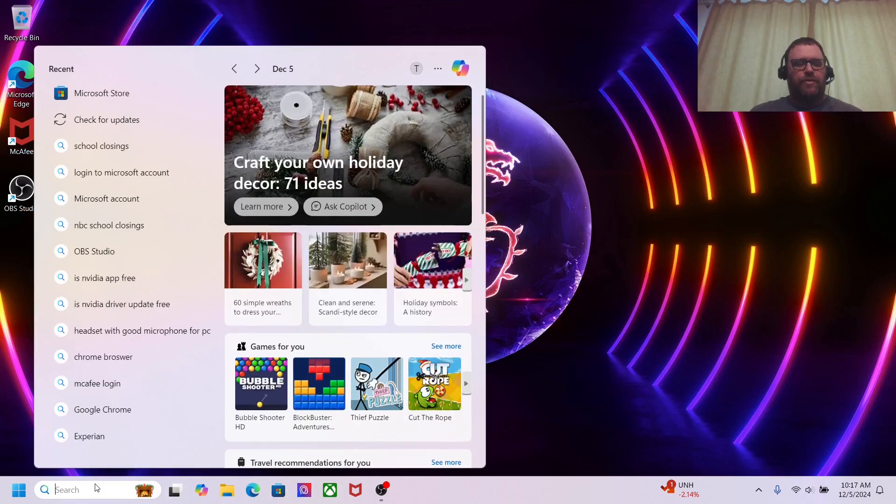
type("visual")
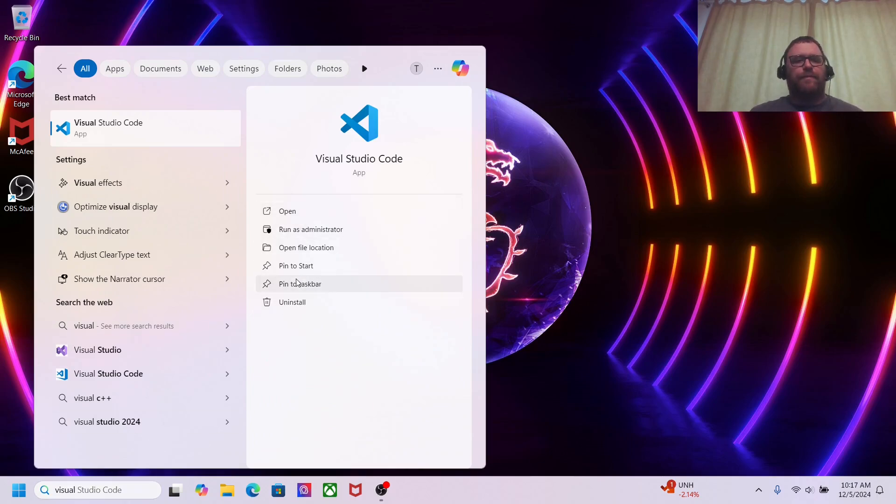
left_click(288, 213)
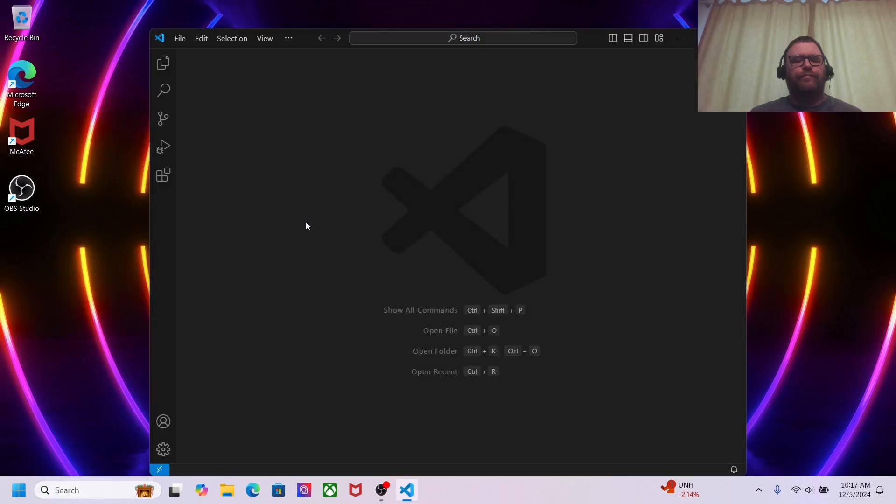
right_click(408, 494)
left_click(373, 438)
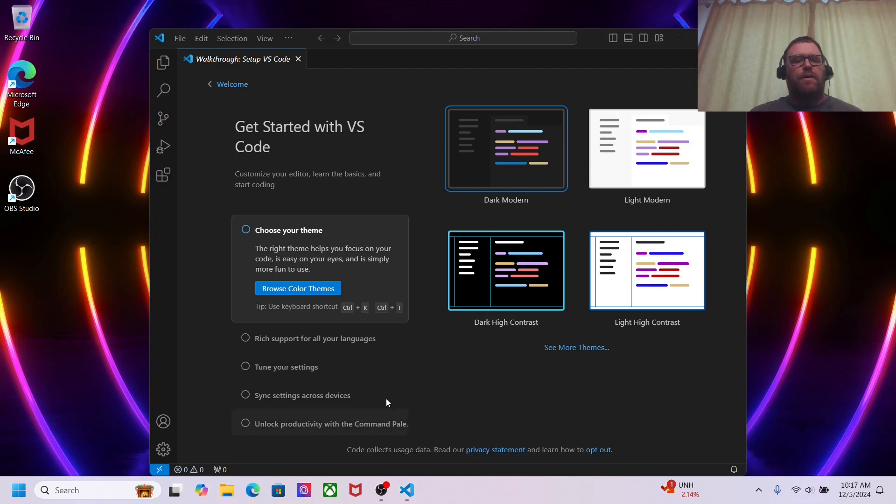
Mark the Get Started with VS Code walkthrough as done and maximize the Visual Studio Code window
scroll(326, 312, "down", 2)
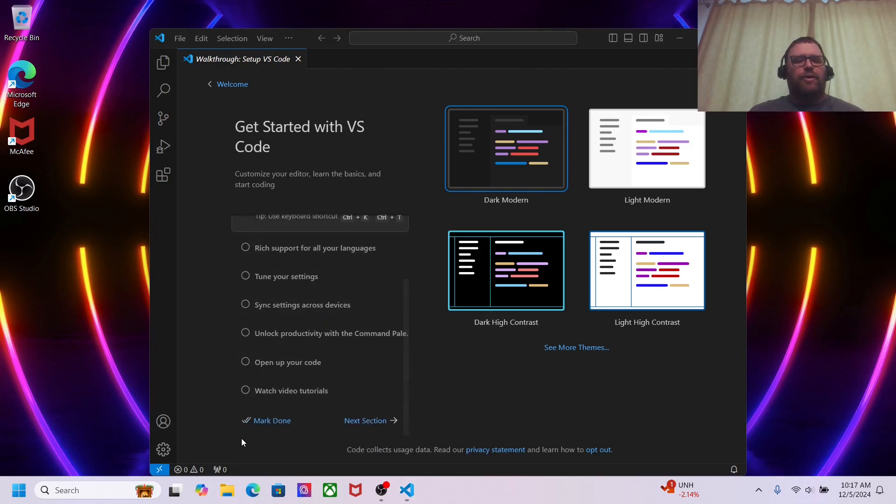
left_click(267, 421)
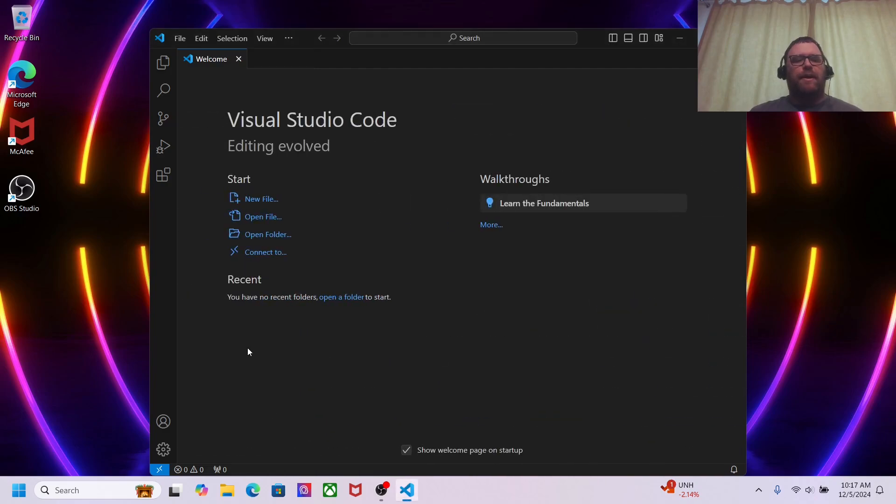
left_click(701, 38)
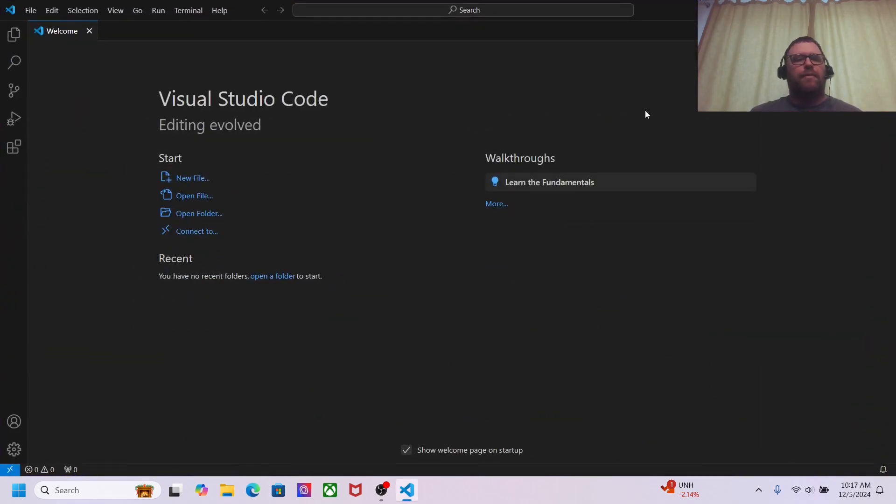
Create a folder named python_programs on the Desktop and open it as a trusted project folder
left_click(14, 35)
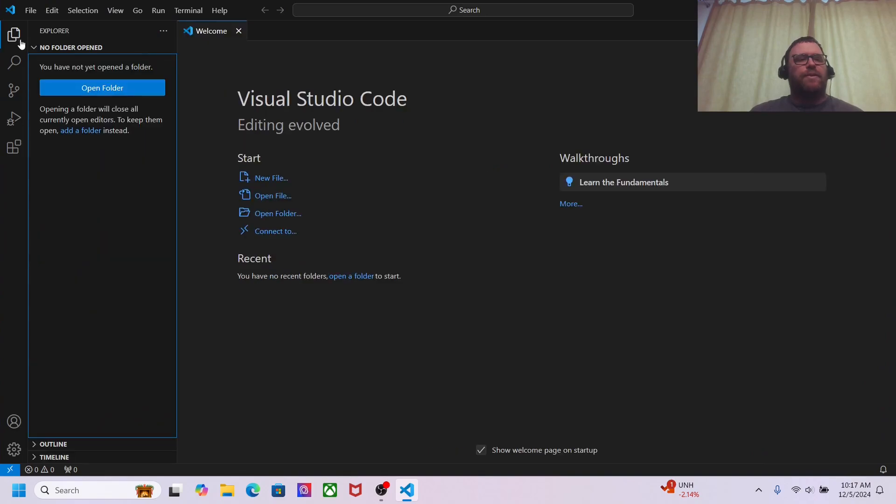
left_click(82, 90)
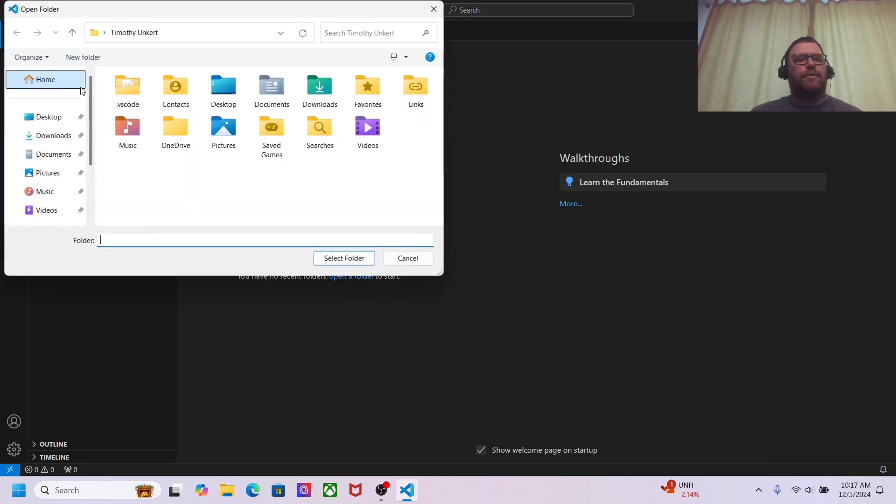
left_click(53, 117)
left_click(77, 60)
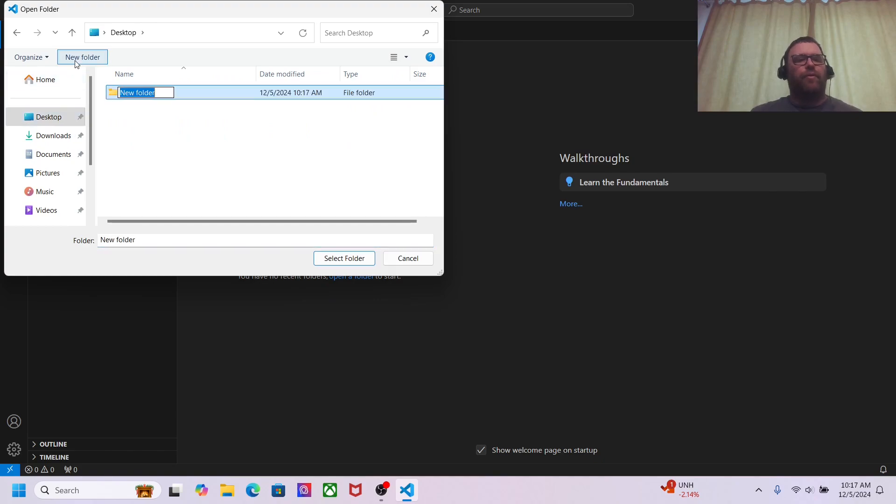
type("python_")
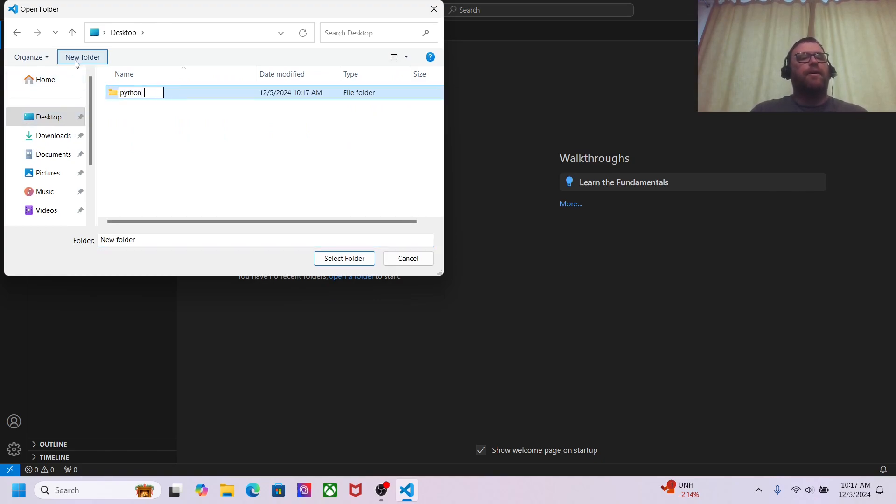
type("programs")
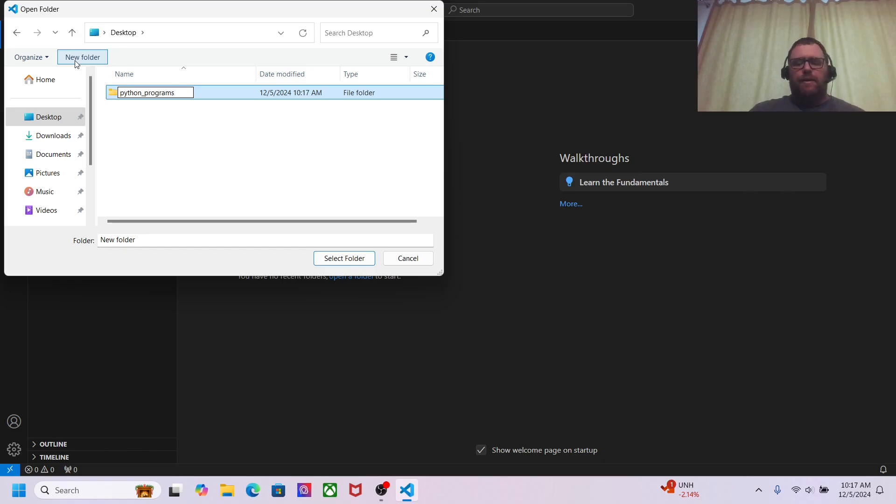
key("Return")
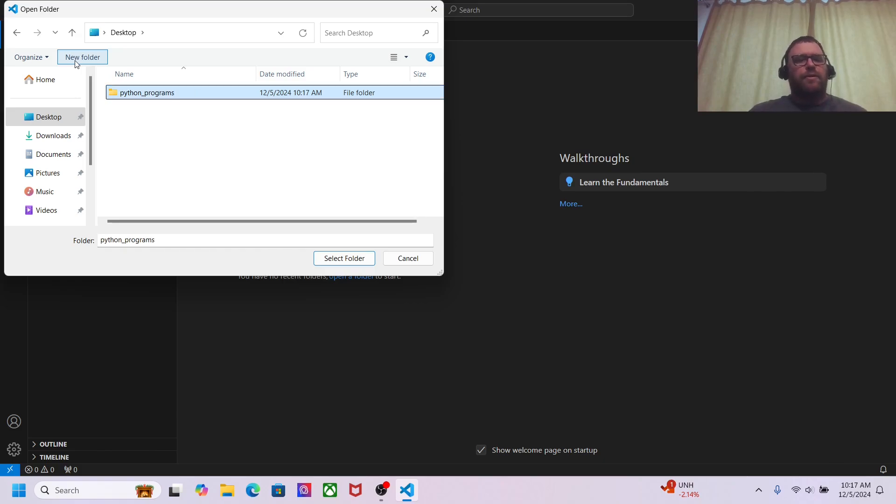
left_click(351, 266)
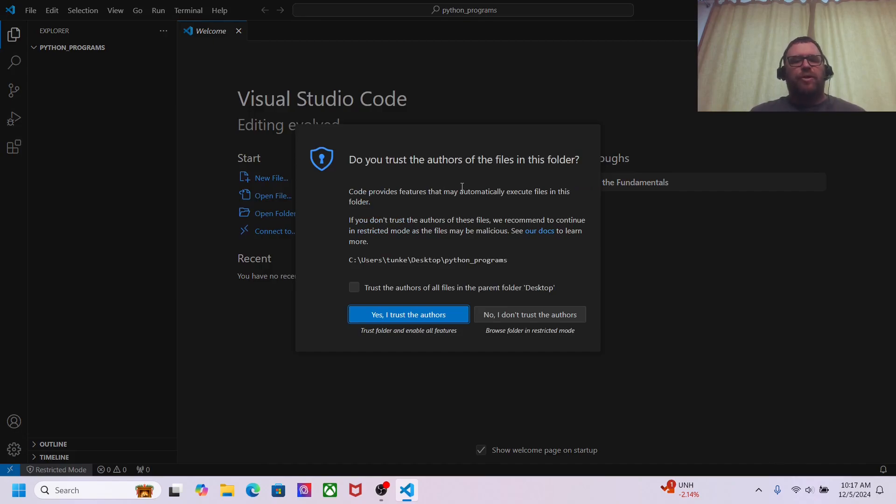
left_click(409, 314)
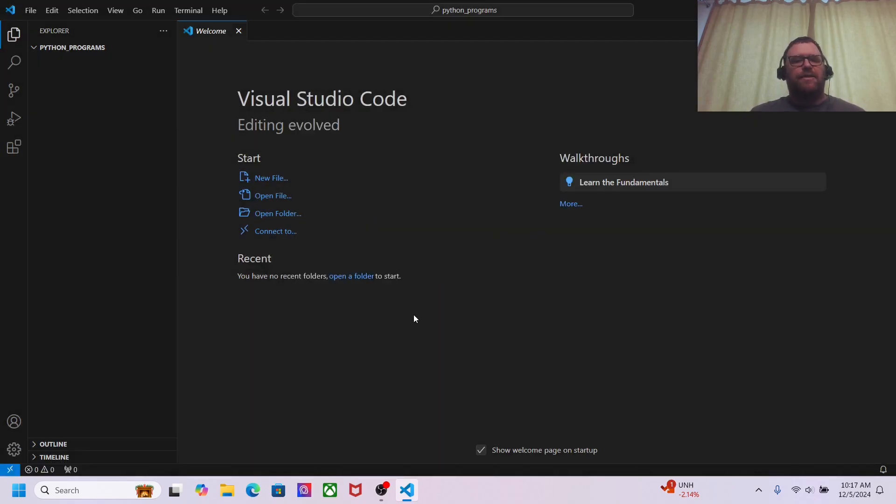
Close the Welcome page and create a new file named hello.py in the python_programs folder
left_click(238, 32)
left_click(126, 48)
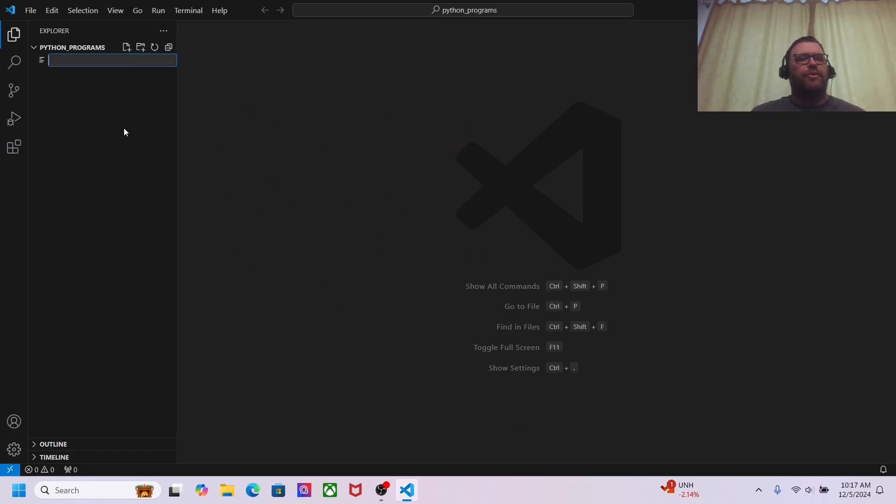
type("hello.")
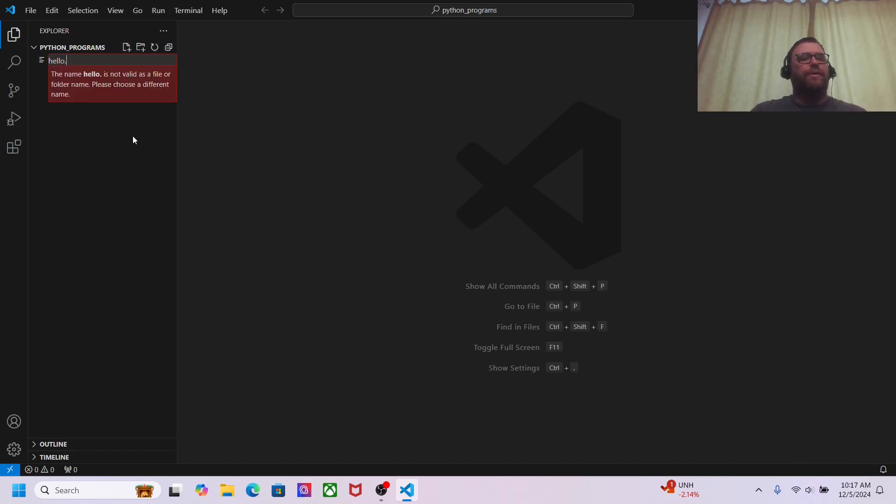
type("py")
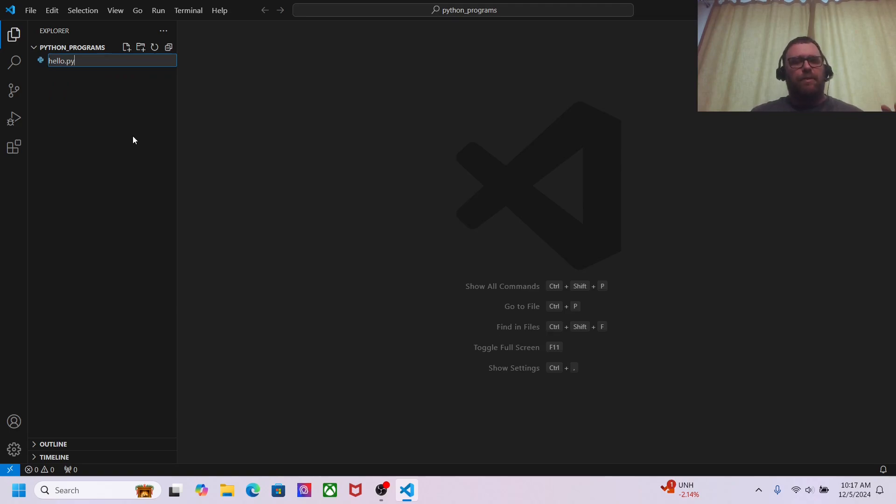
key("Return")
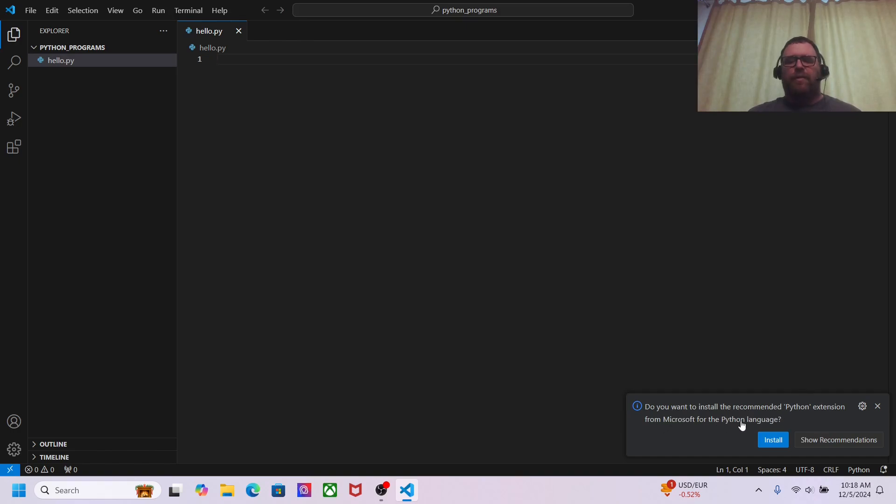
Install the recommended Python extension from Microsoft and close its Get Started with Python Development page
left_click(772, 441)
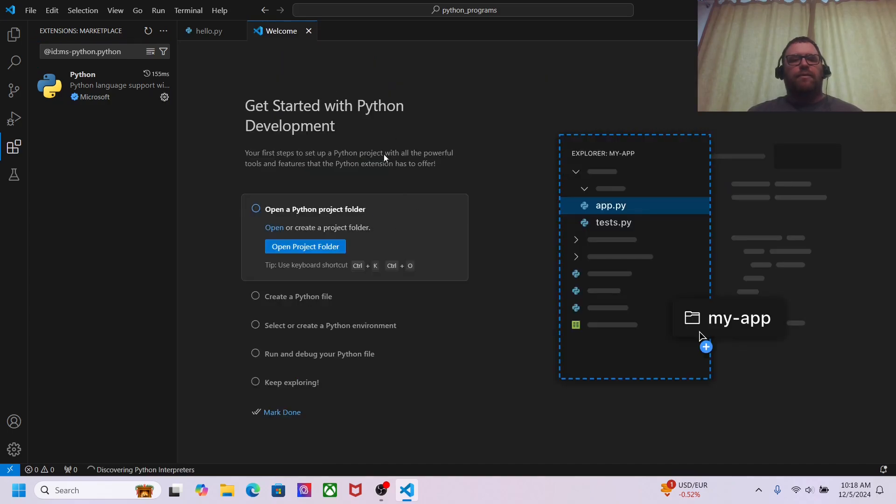
left_click(308, 31)
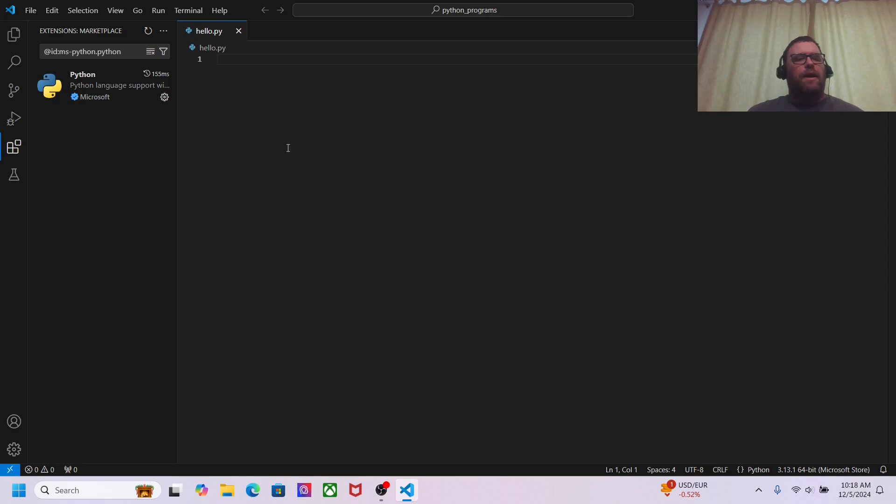
Clear the extension filter, search the marketplace for "python", and view the details page of Microsoft's Python extension
left_click(14, 149)
left_click(13, 148)
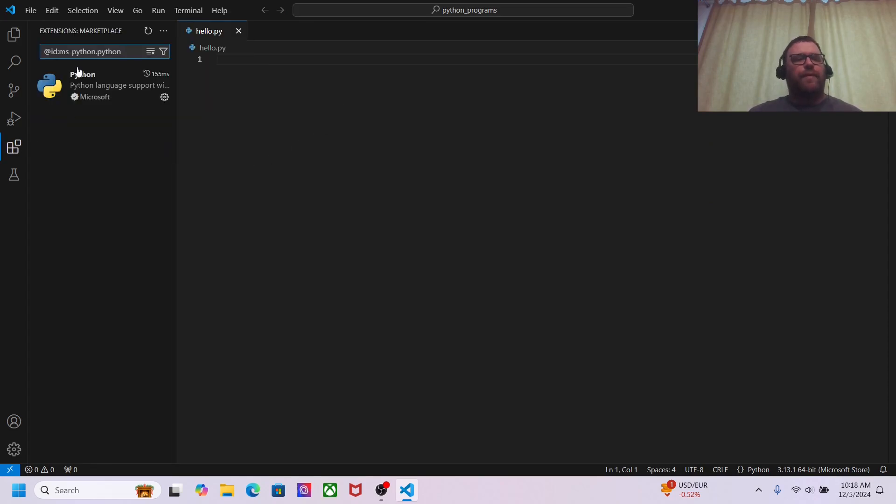
left_click(150, 52)
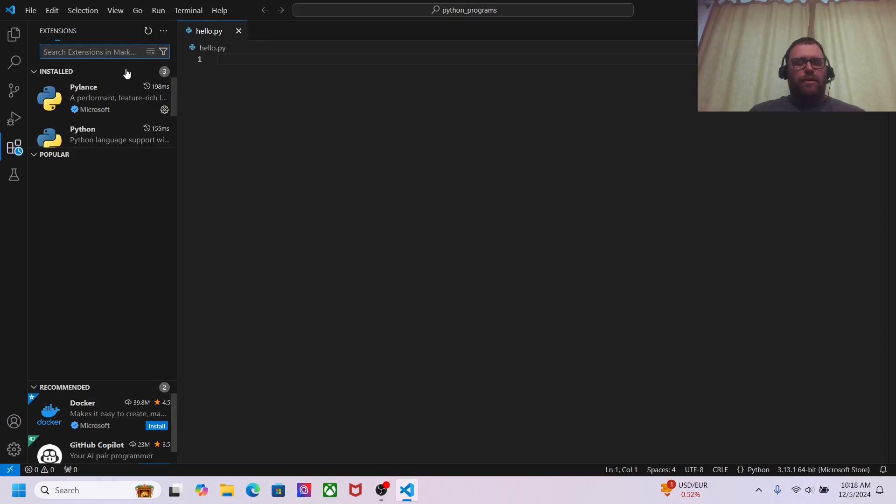
type("python")
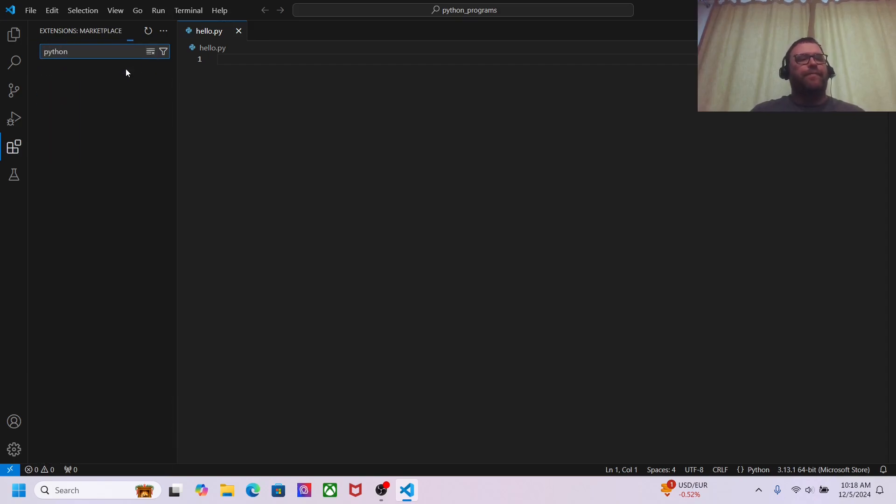
left_click(119, 82)
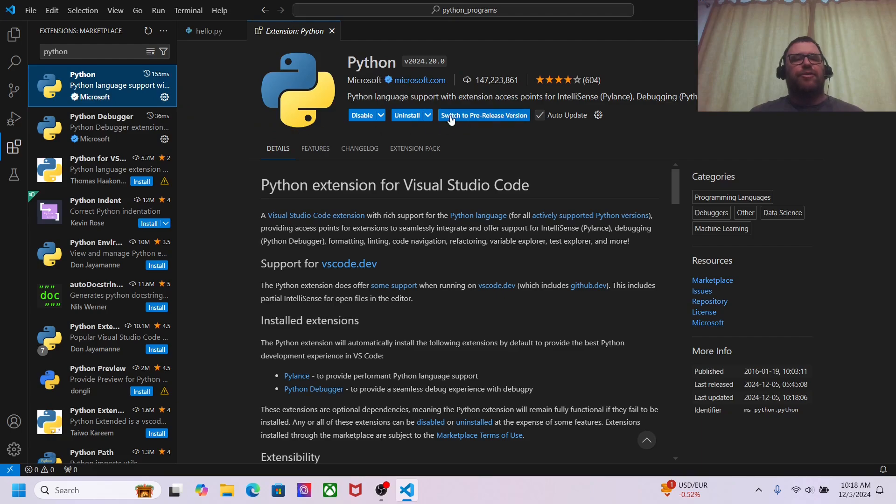
left_click(332, 31)
Return to the empty hello.py file, enlarge the interface by three zoom levels, and hide the file explorer
left_click(14, 34)
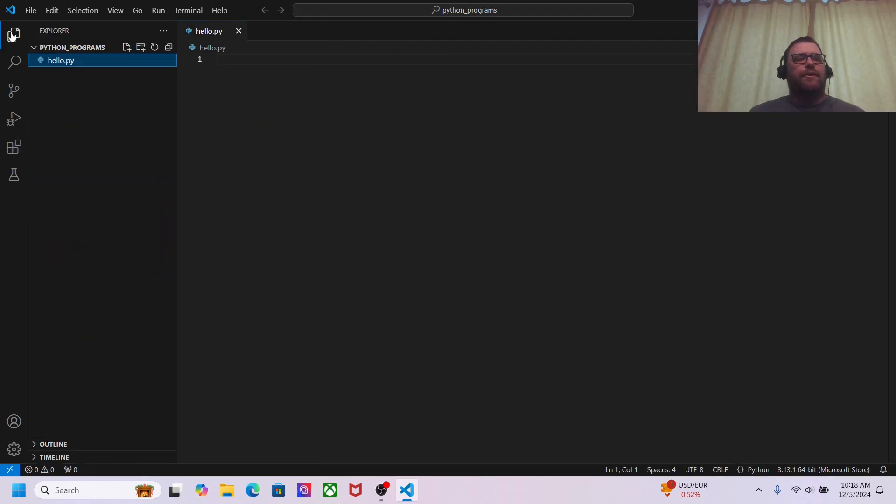
left_click(223, 61)
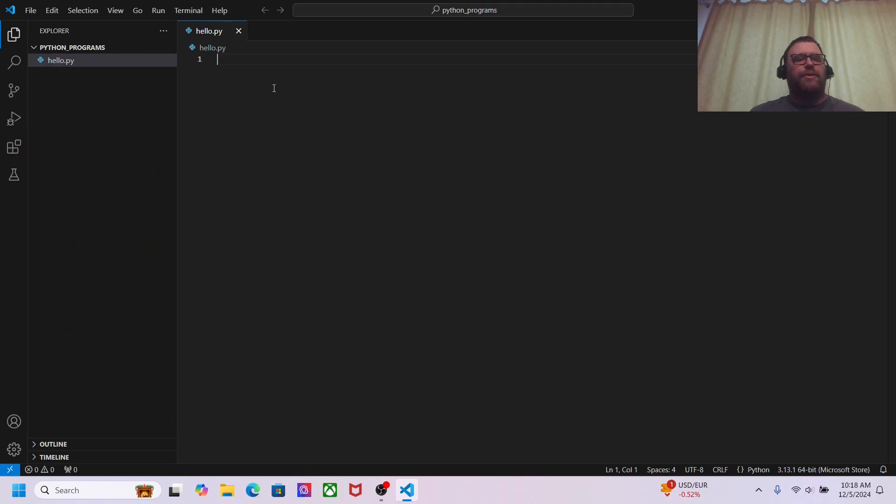
key("ctrl+equal")
key("ctrl+equal")
key("ctrl+equal")
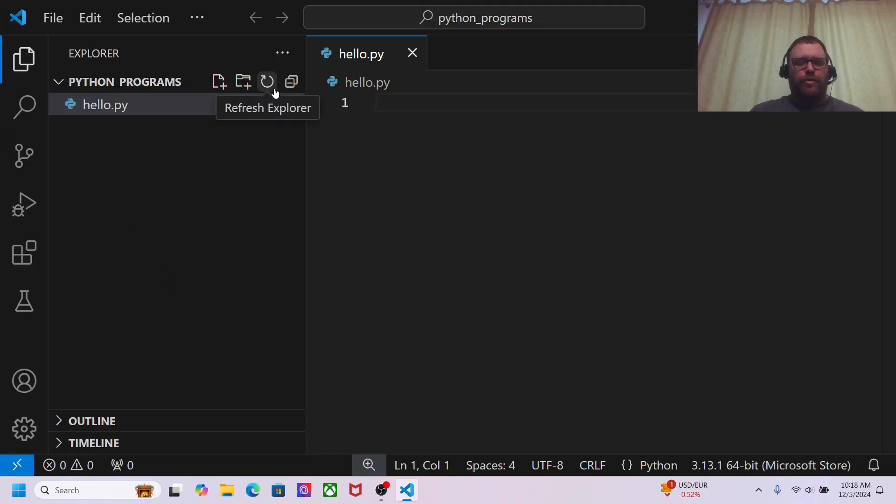
key("ctrl+b")
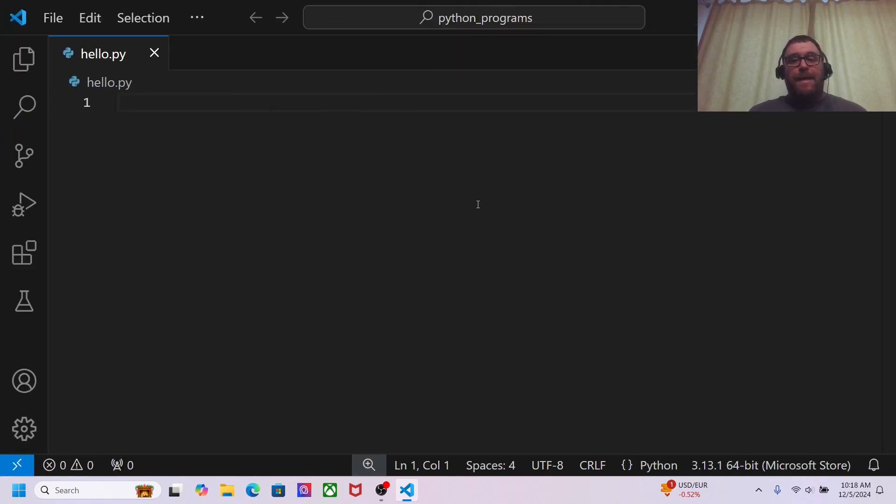
Write print("Hello world!") on line 1 of hello.py and run the Python file in the terminal
type("pri")
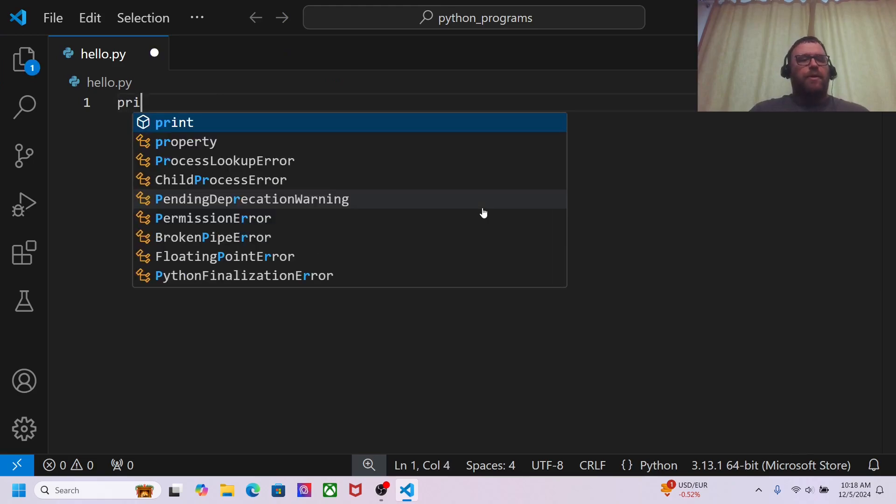
type("nt(\"Hello world")
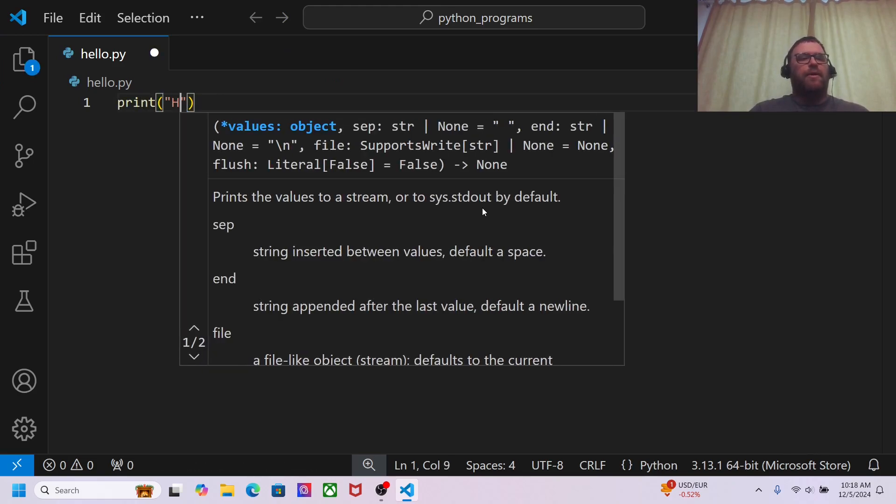
type("!")
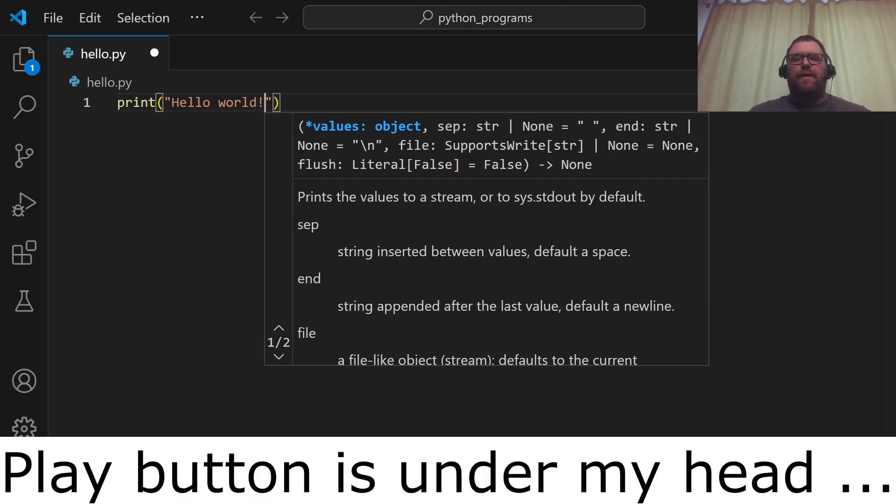
left_click(807, 54)
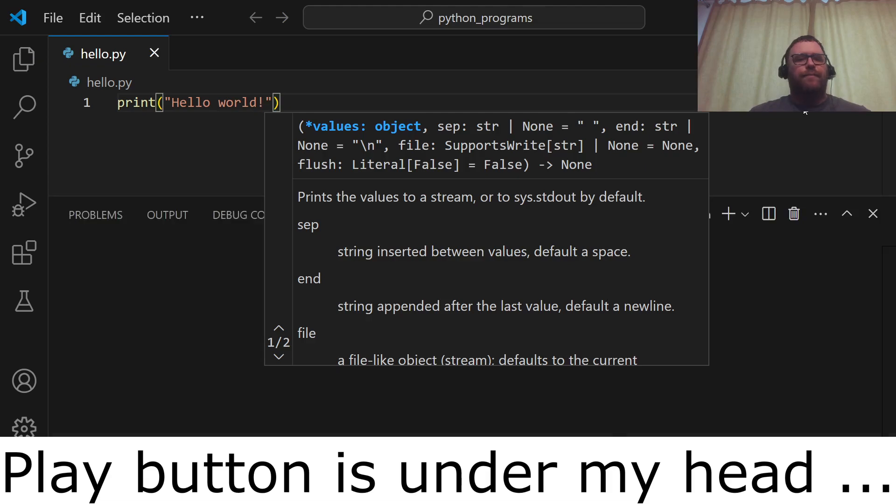
left_click(141, 178)
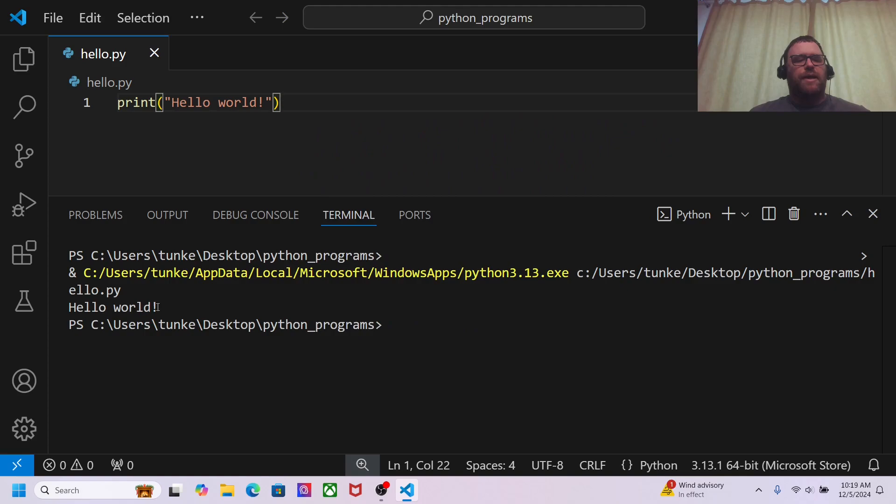